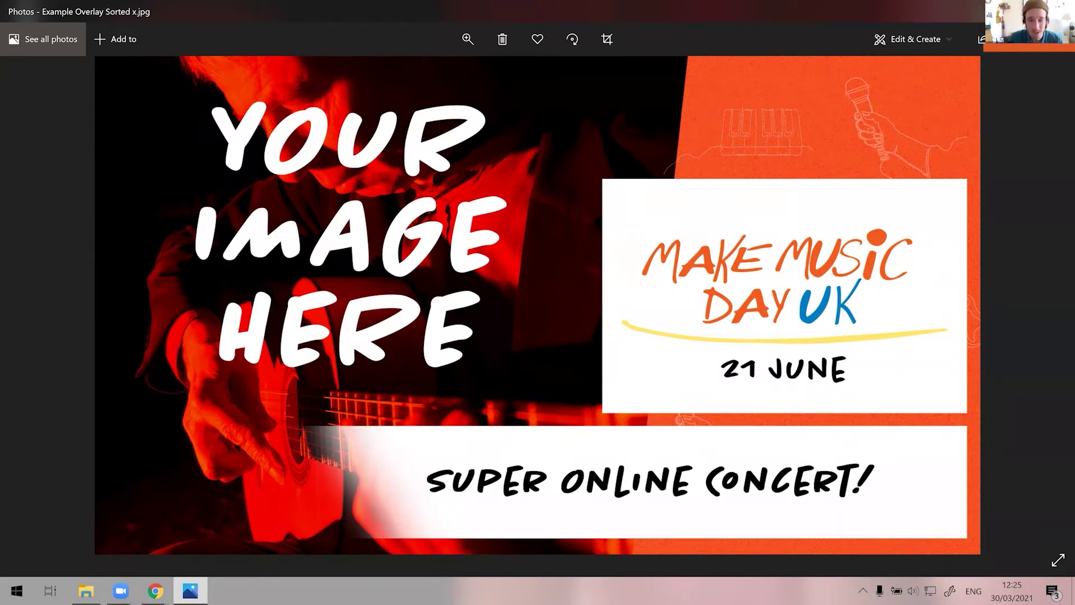
- Preview the MMD Thumbnail - editable.png template and the photo DSCF0269.00_00_21_27.Still001.jpg from the Thumbnail folder
{"action": "key", "text": "alt+F4"}
{"action": "double_click", "coordinate": [639, 328]}
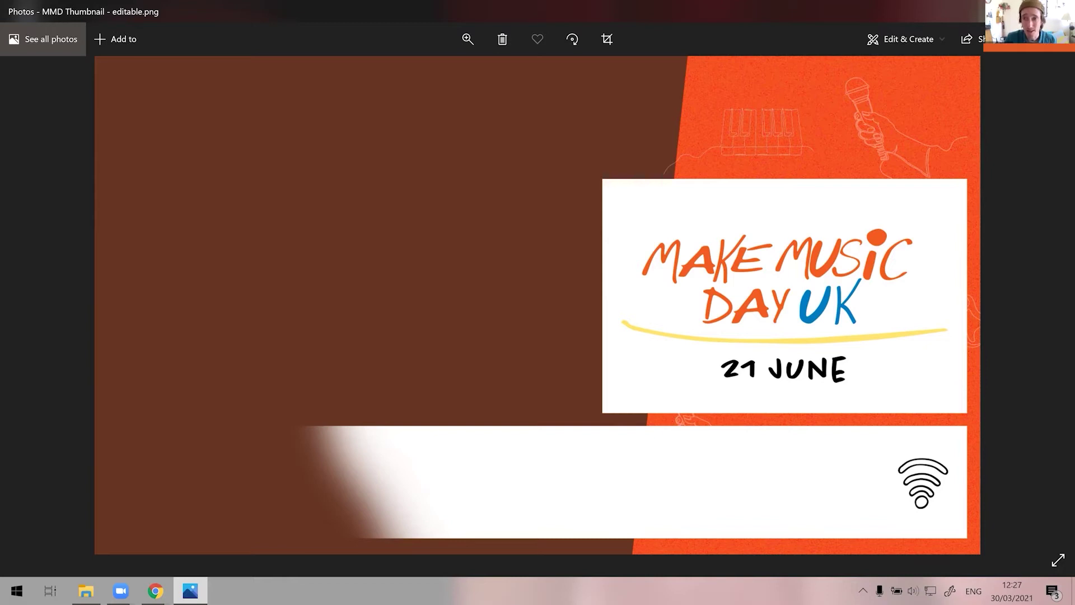
{"action": "key", "text": "super+Down"}
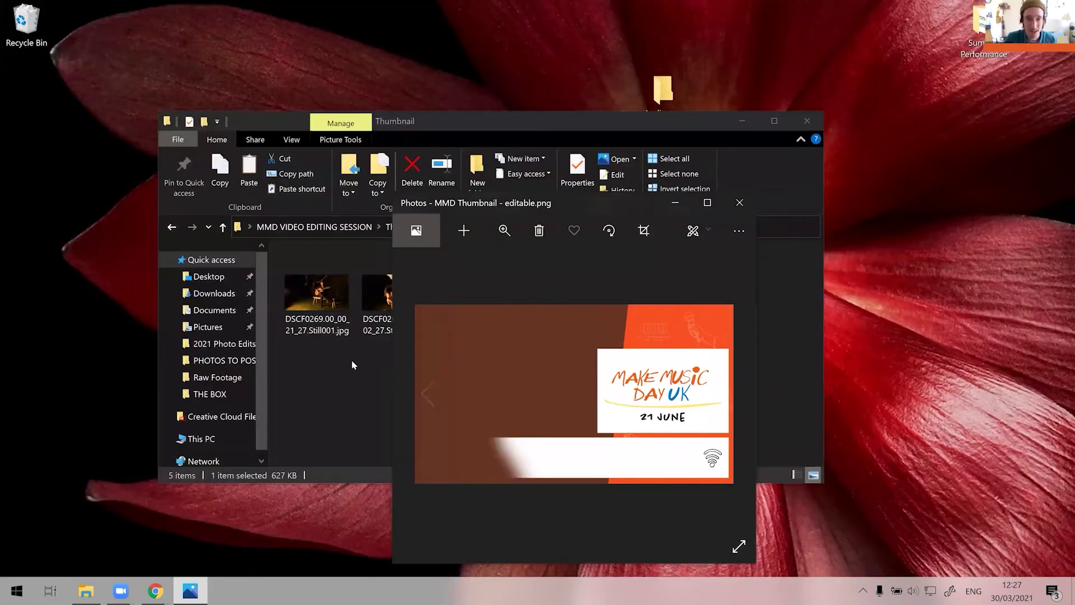
{"action": "left_click", "coordinate": [340, 313]}
{"action": "double_click", "coordinate": [340, 312]}
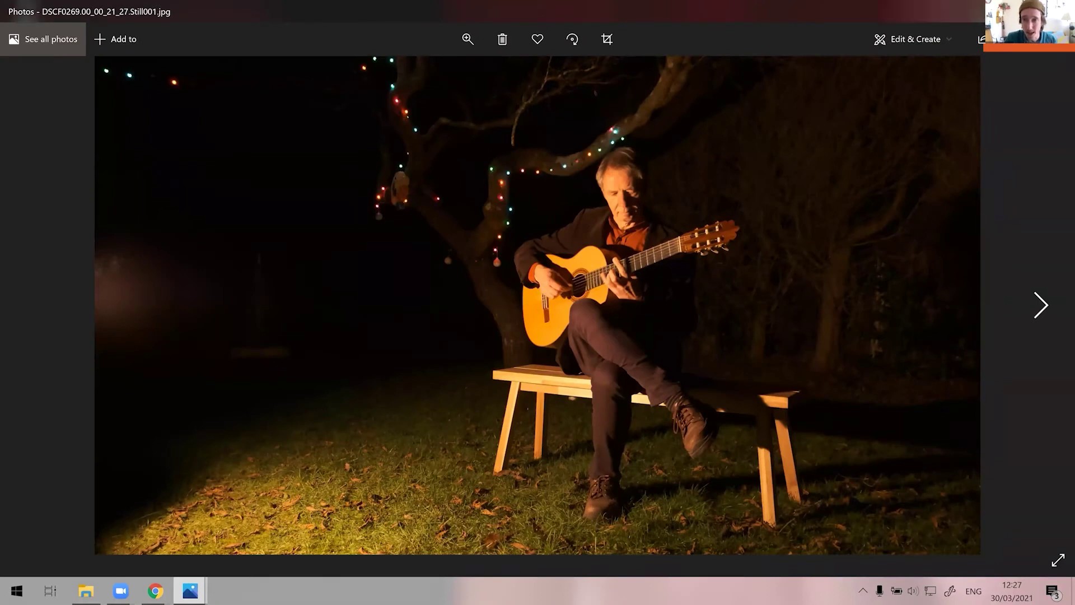
- Switch to Chrome and open the Pixlr X photo editor from the Video Edit bookmarks
{"action": "key", "text": "alt+Tab"}
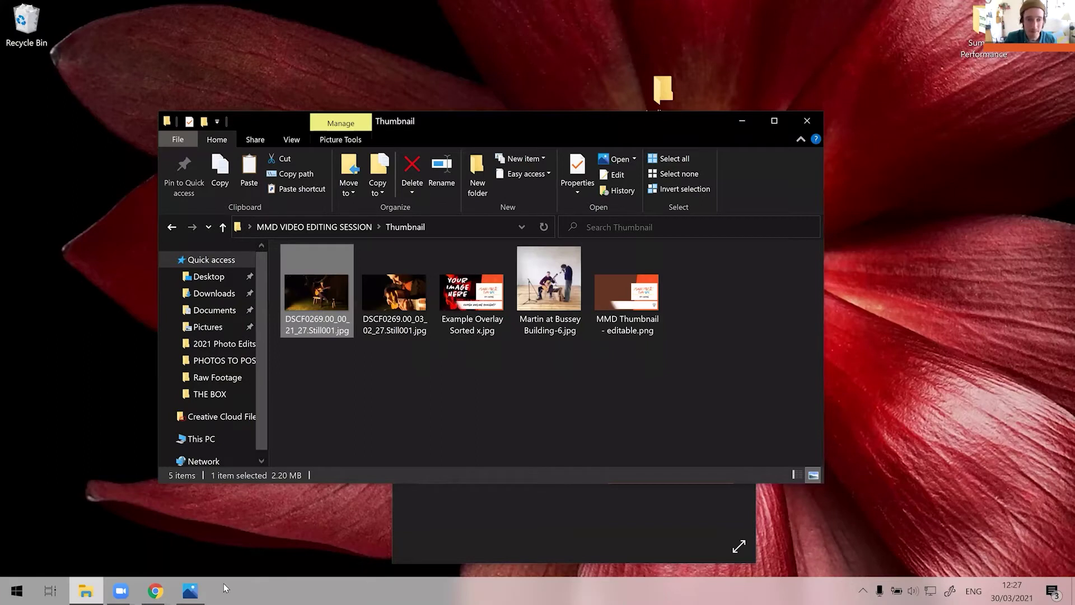
{"action": "left_click", "coordinate": [155, 590]}
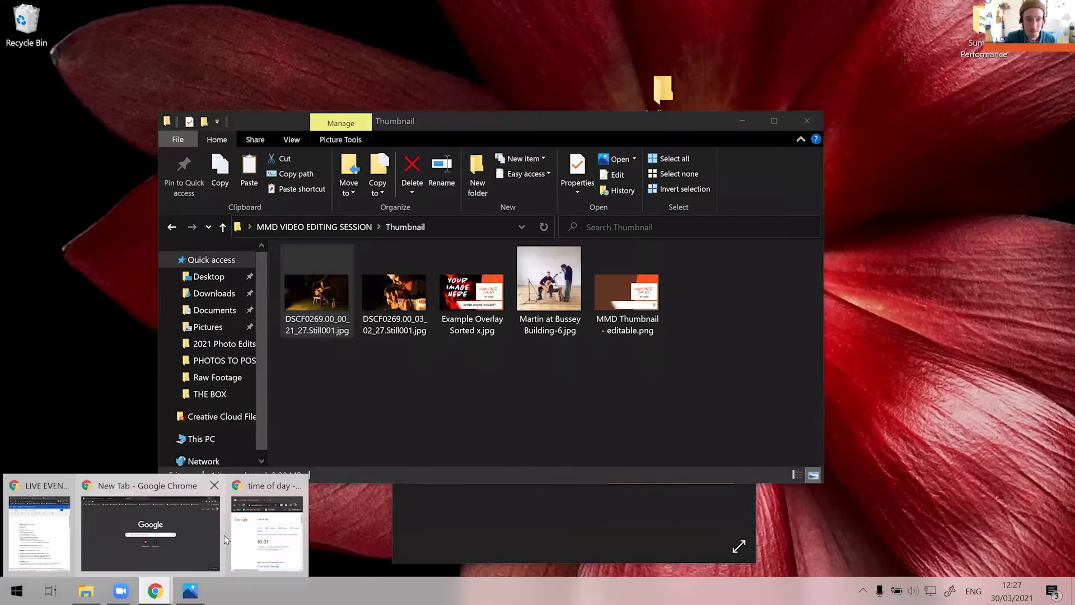
{"action": "left_click", "coordinate": [180, 546]}
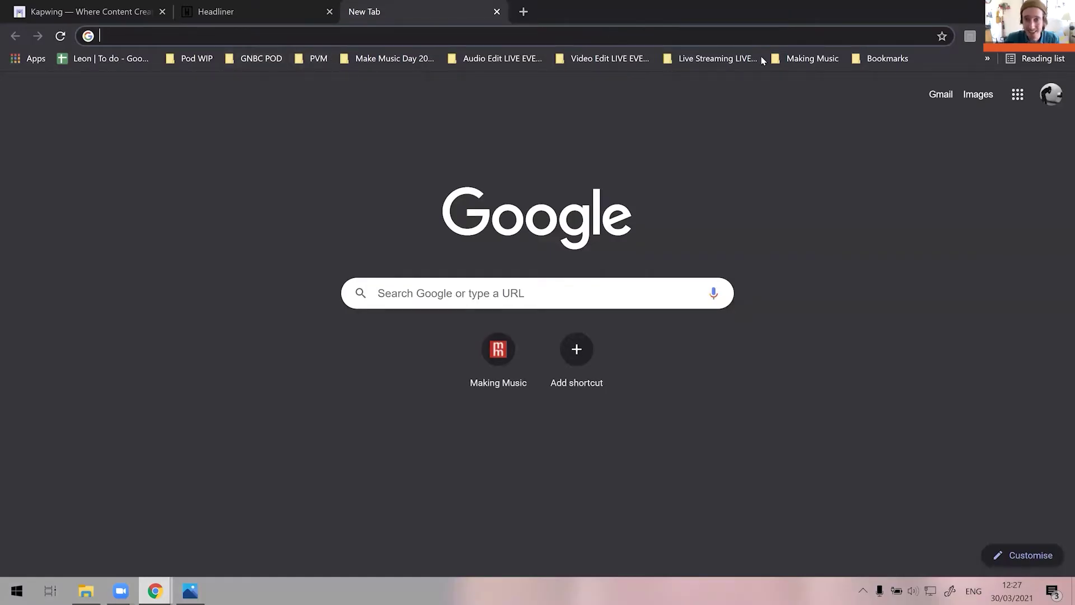
{"action": "left_click", "coordinate": [744, 59]}
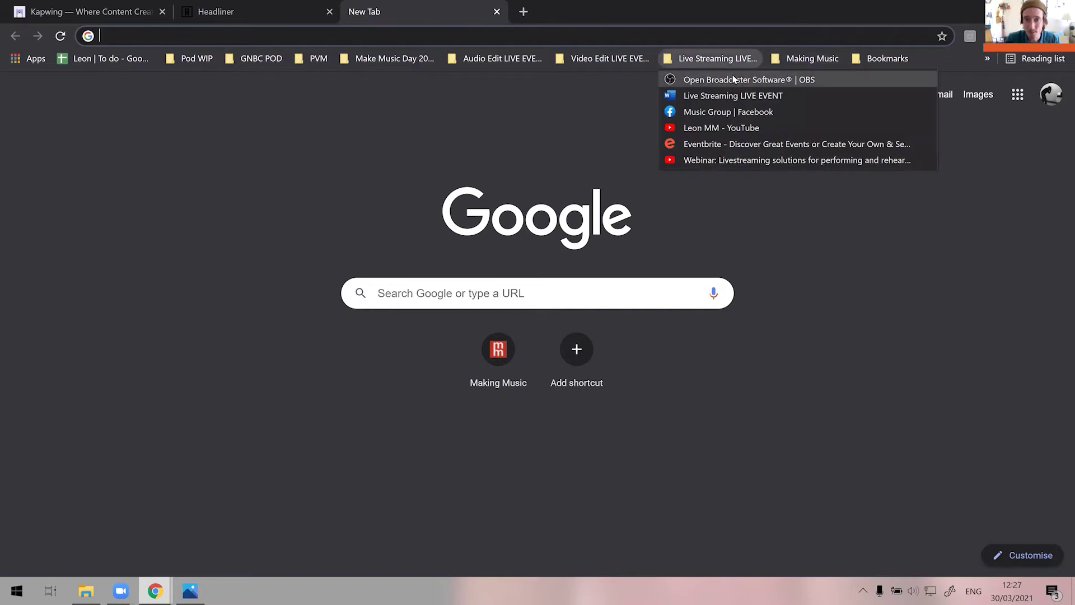
{"action": "mouse_move", "coordinate": [568, 58]}
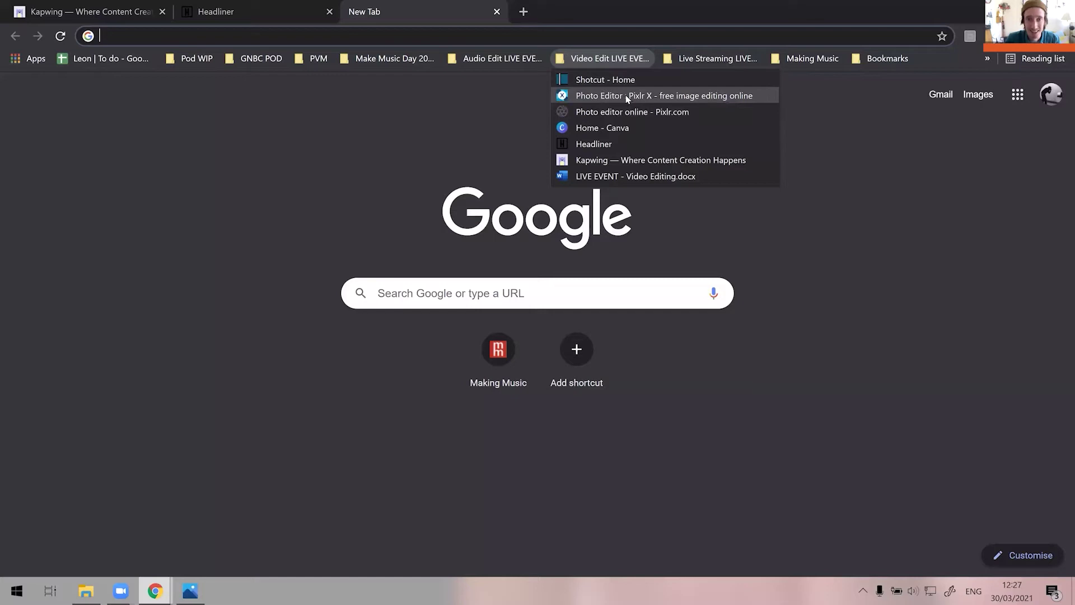
{"action": "left_click", "coordinate": [627, 96]}
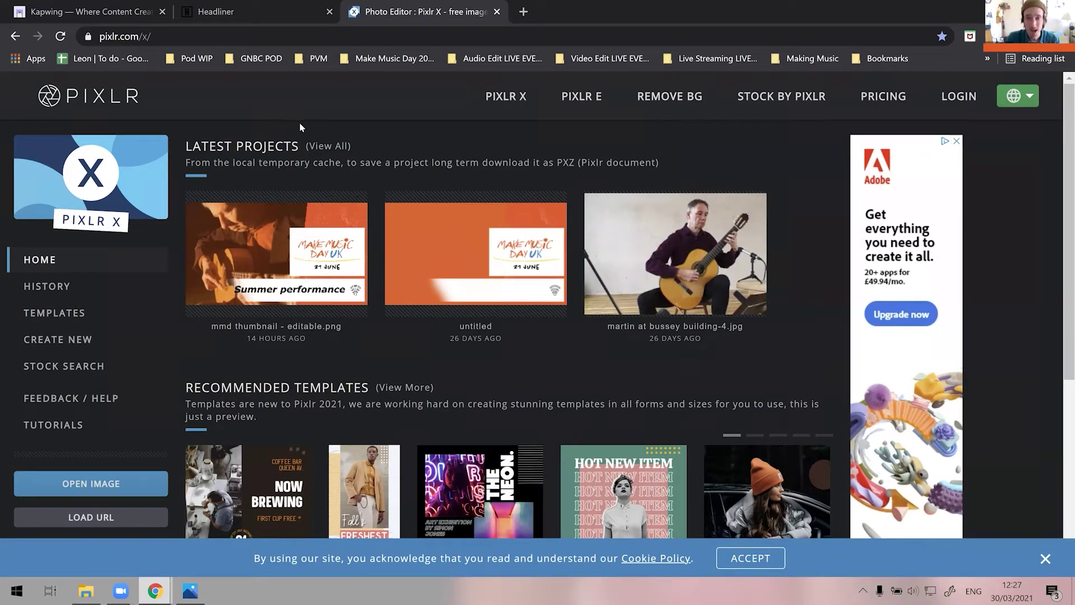
- Open MMD Thumbnail - editable.png from the Thumbnail folder as the image to edit
{"action": "scroll", "coordinate": [528, 300], "scroll_direction": "down", "scroll_amount": 4}
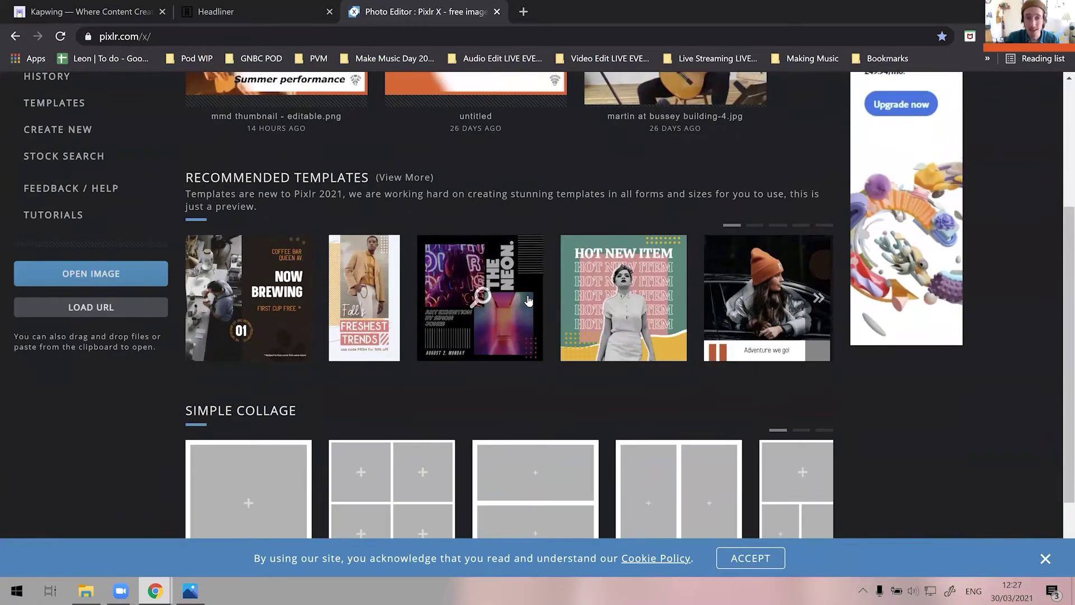
{"action": "scroll", "coordinate": [528, 300], "scroll_direction": "down", "scroll_amount": 2}
{"action": "scroll", "coordinate": [584, 266], "scroll_direction": "up", "scroll_amount": 1}
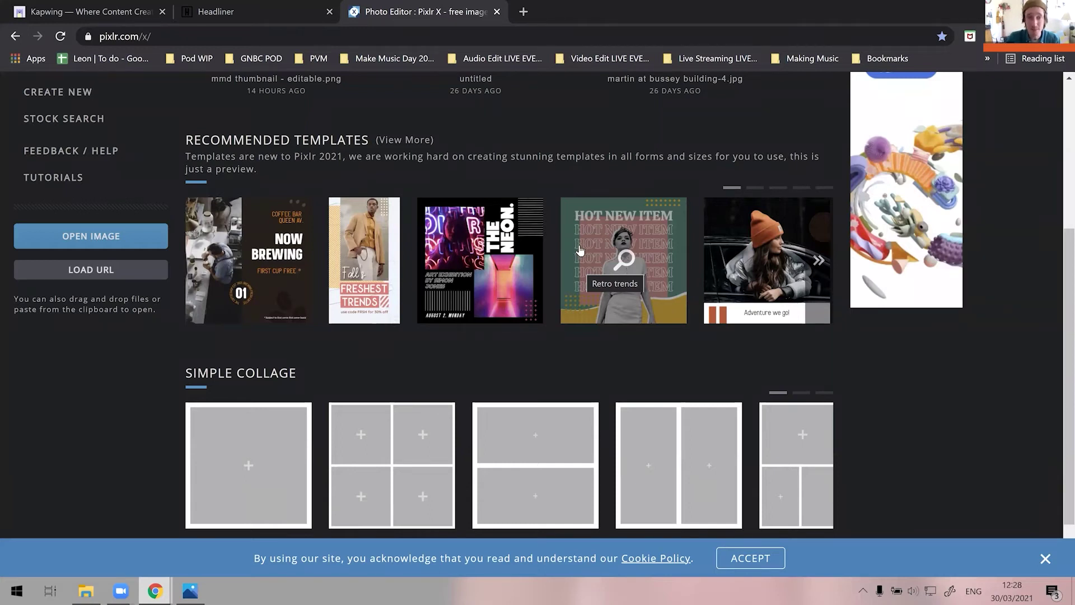
{"action": "scroll", "coordinate": [579, 247], "scroll_direction": "up", "scroll_amount": 1}
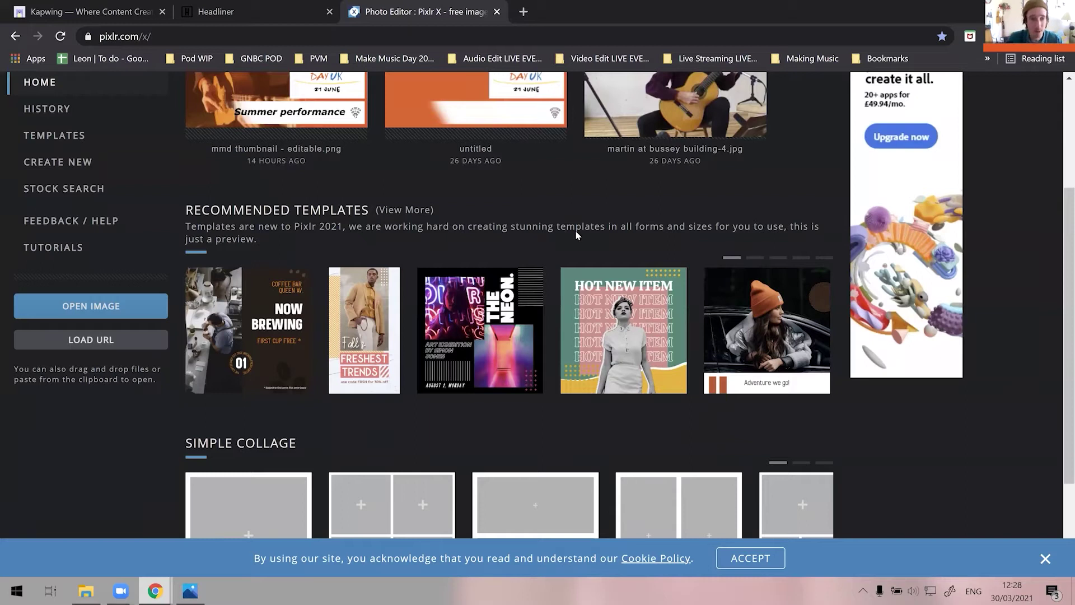
{"action": "scroll", "coordinate": [553, 250], "scroll_direction": "up", "scroll_amount": 2}
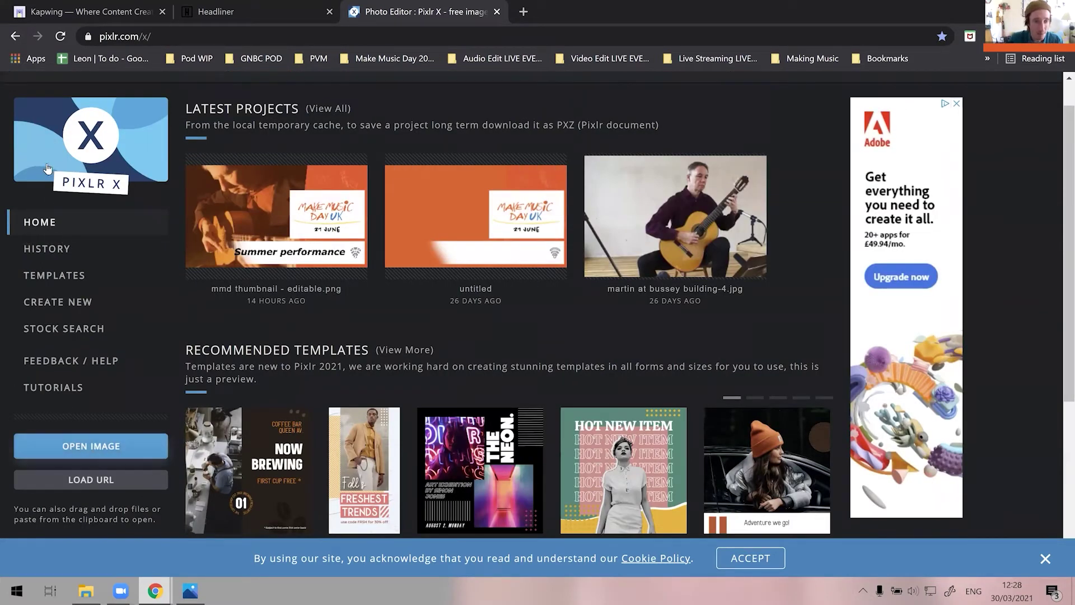
{"action": "left_click", "coordinate": [138, 454]}
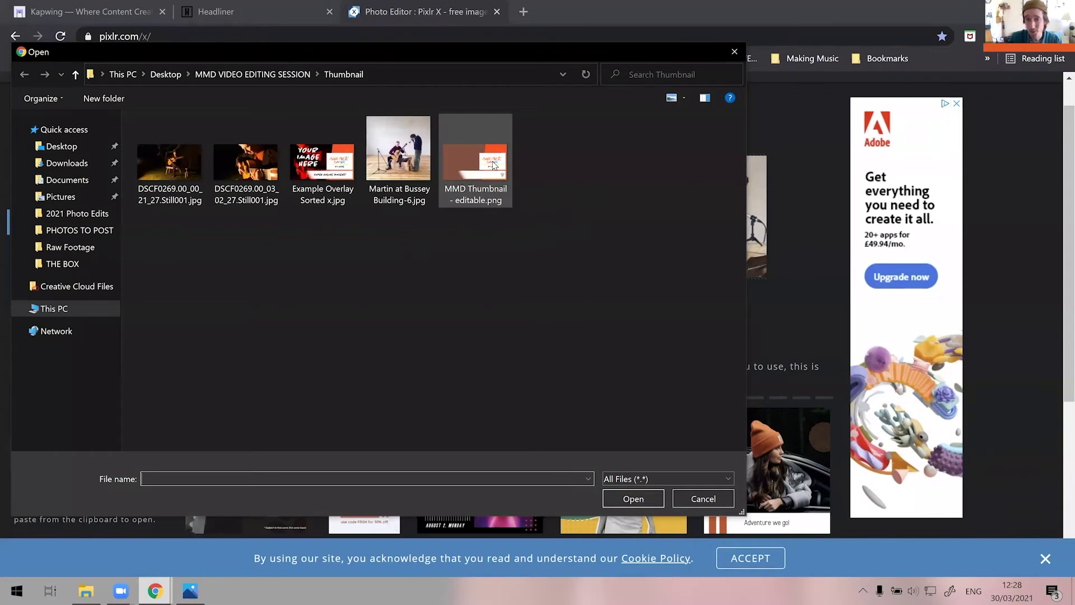
{"action": "left_click", "coordinate": [494, 166]}
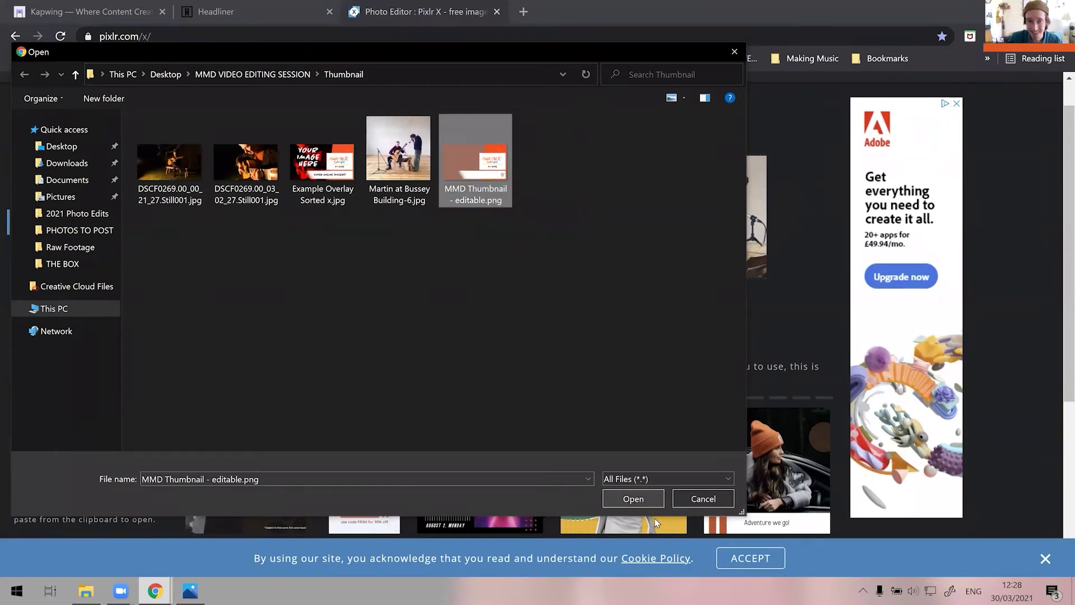
{"action": "left_click", "coordinate": [648, 505]}
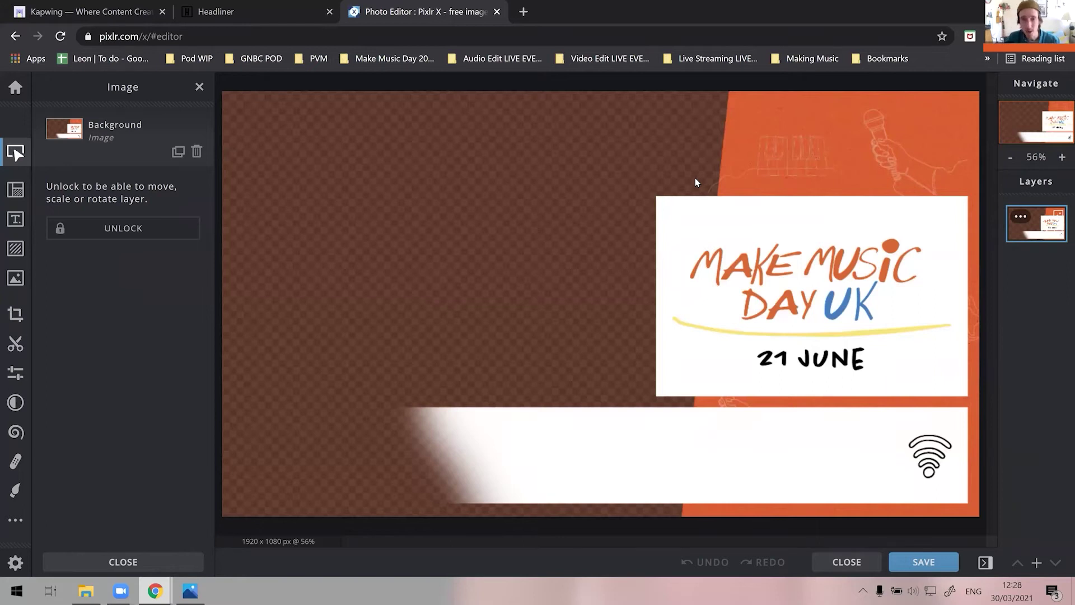
- Add the photo DSCF0269.00_00_21_27.Still001.jpg from the computer as a new image layer over the template
{"action": "scroll", "coordinate": [694, 183], "scroll_direction": "down", "scroll_amount": 1}
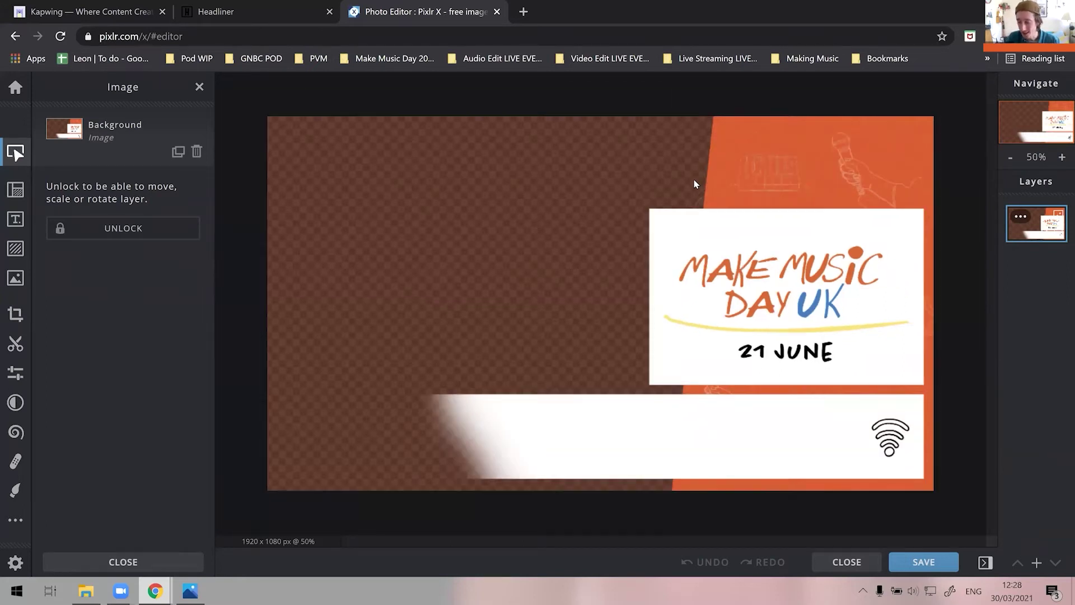
{"action": "scroll", "coordinate": [694, 180], "scroll_direction": "down", "scroll_amount": 2}
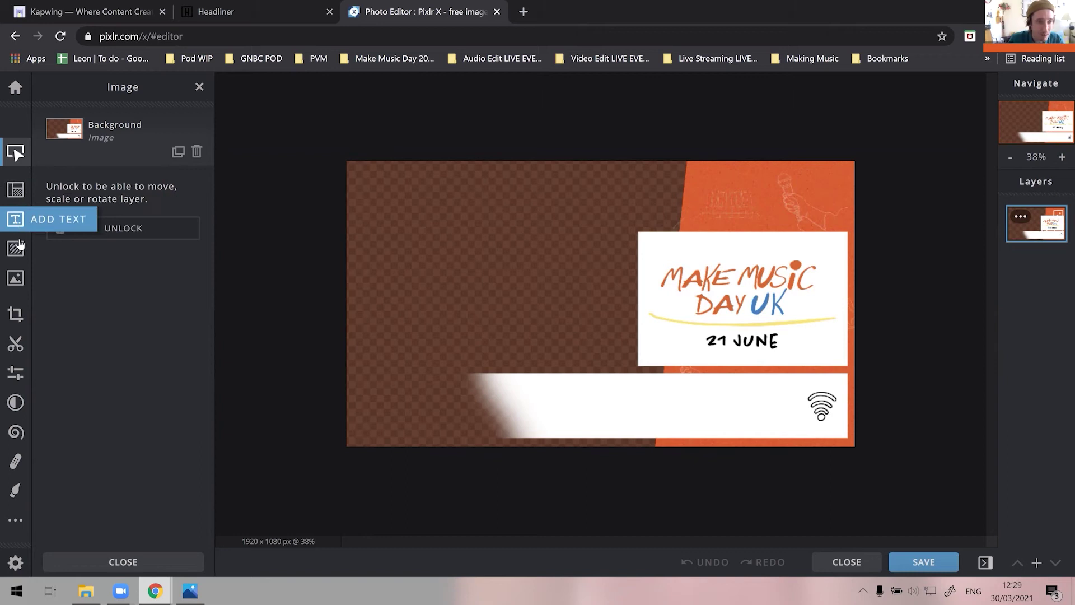
{"action": "left_click", "coordinate": [15, 278]}
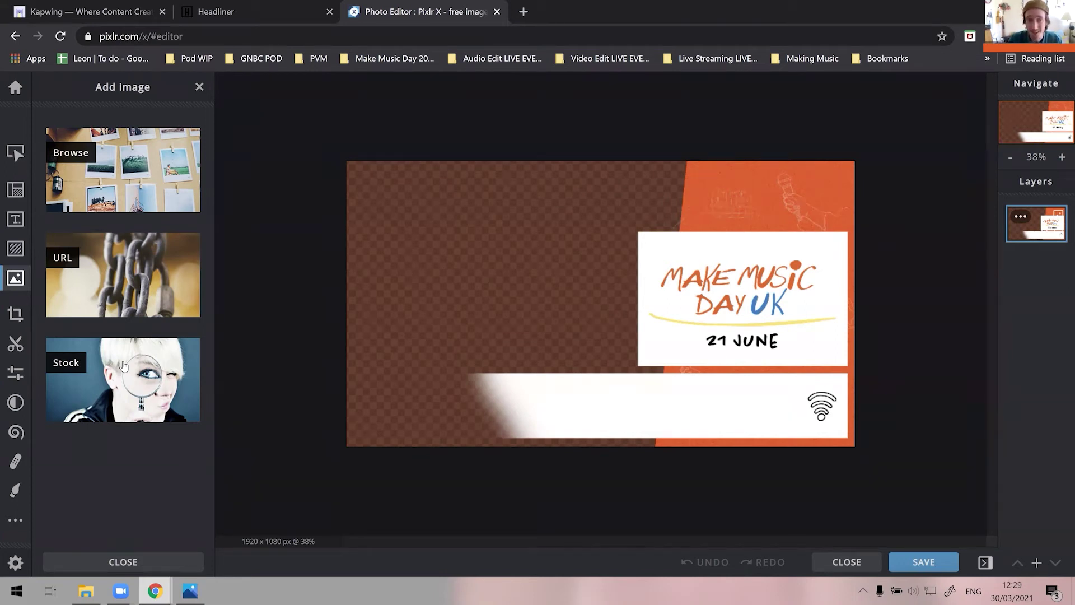
{"action": "left_click", "coordinate": [133, 169]}
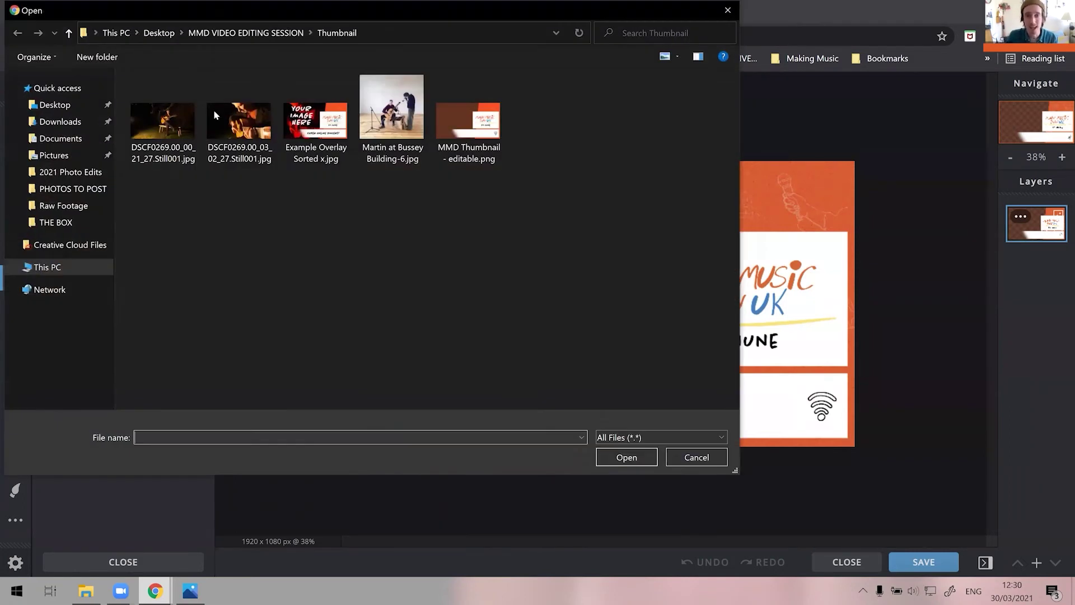
{"action": "left_click", "coordinate": [180, 162]}
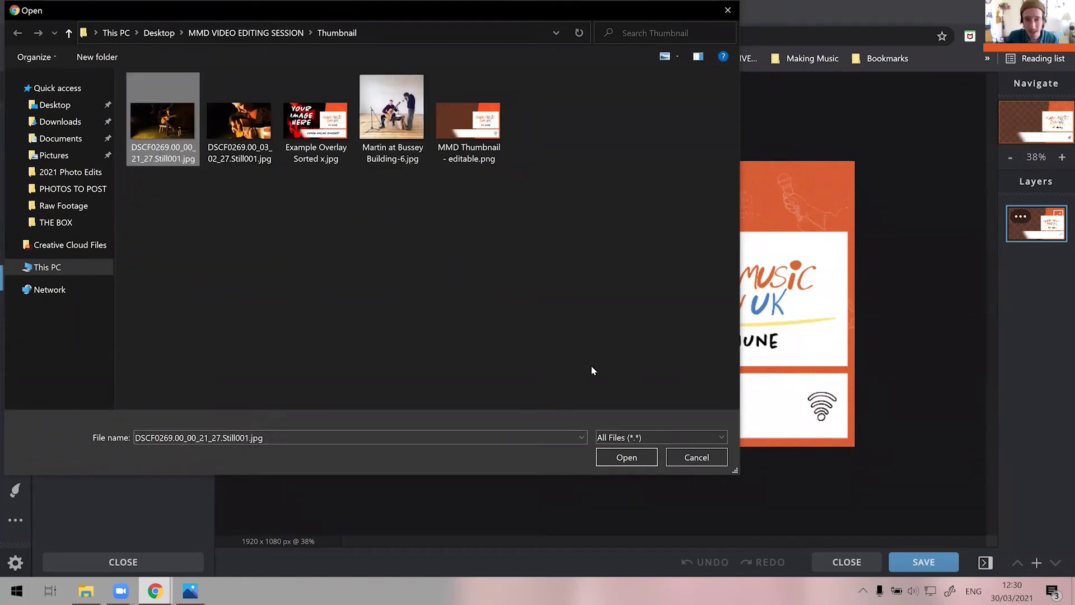
{"action": "left_click", "coordinate": [621, 461]}
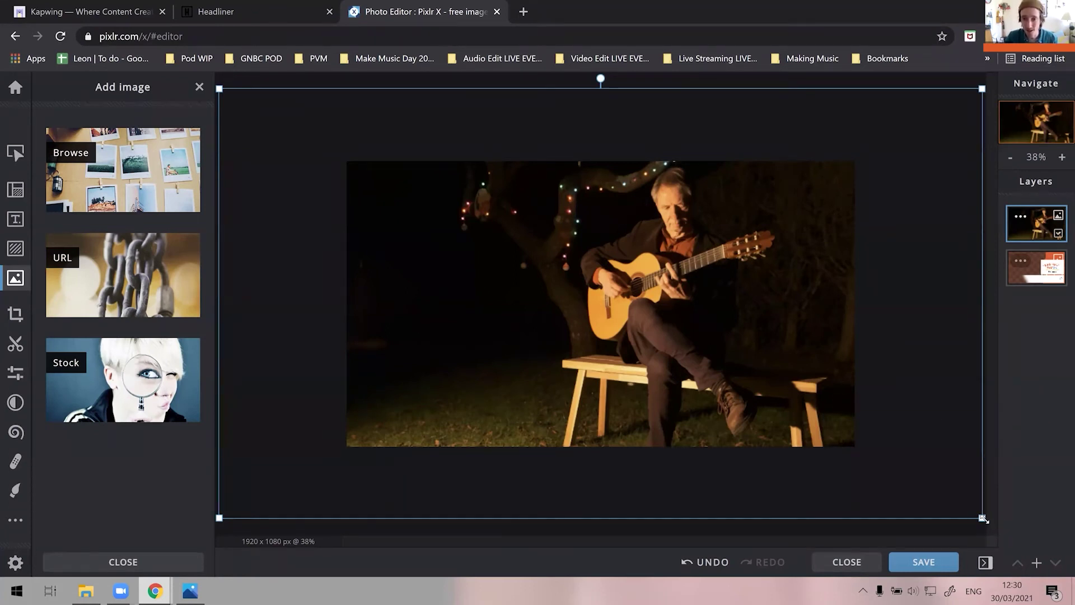
- Scale down the guitarist photo and reposition it so the player sits in the left half of the canvas
{"action": "left_click_drag", "start_coordinate": [982, 518], "coordinate": [890, 553]}
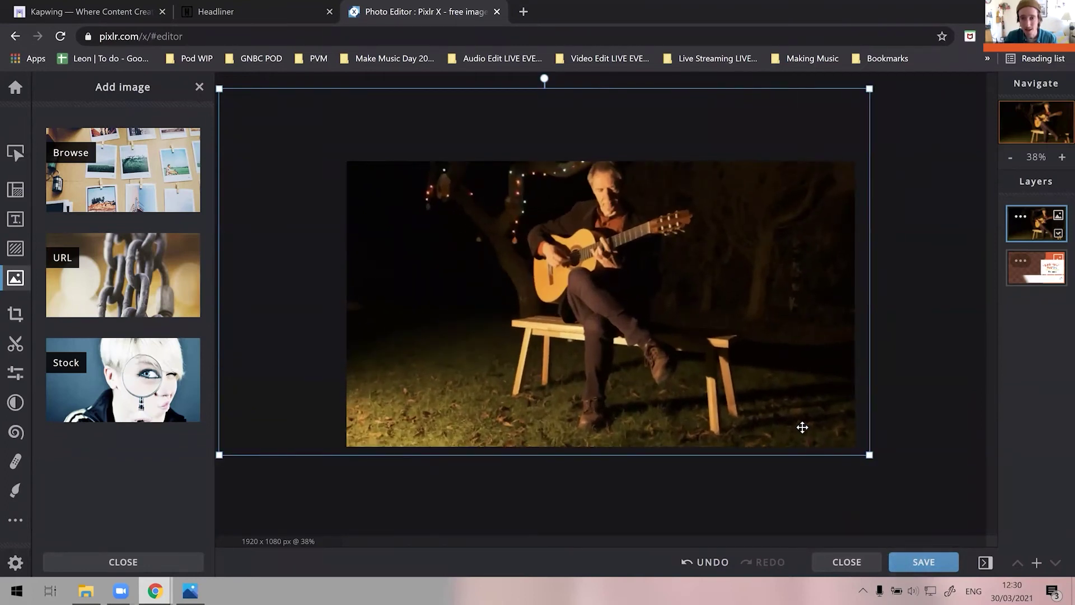
{"action": "left_click_drag", "start_coordinate": [707, 306], "coordinate": [630, 325]}
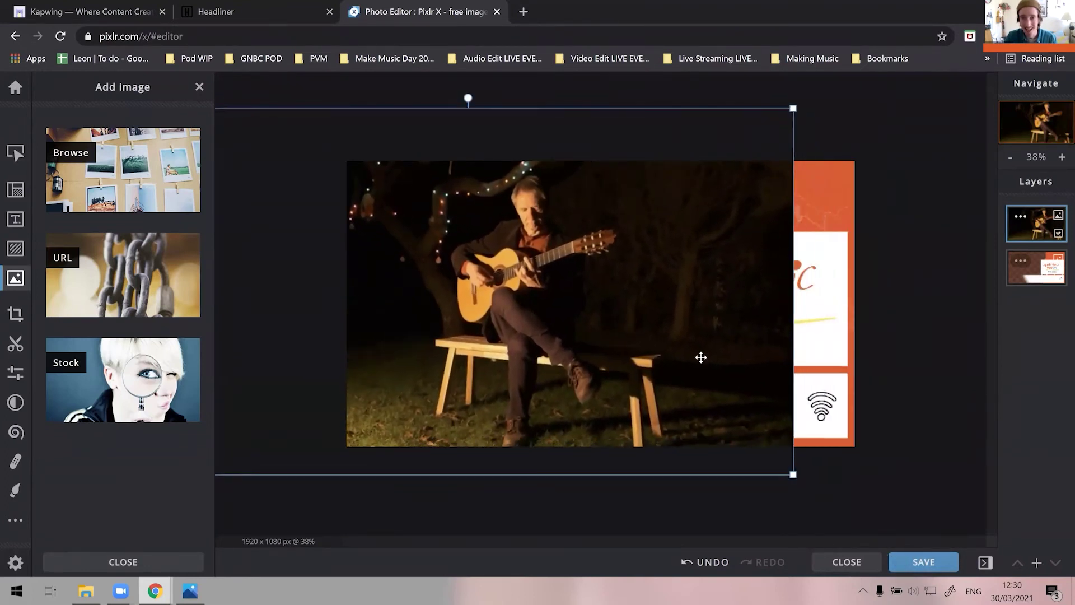
{"action": "left_click_drag", "start_coordinate": [784, 472], "coordinate": [763, 459]}
{"action": "mouse_move", "coordinate": [667, 334]}
{"action": "left_mouse_down"}
{"action": "mouse_move", "coordinate": [477, 336]}
{"action": "mouse_move", "coordinate": [660, 334]}
{"action": "left_mouse_up"}
{"action": "left_click", "coordinate": [901, 495]}
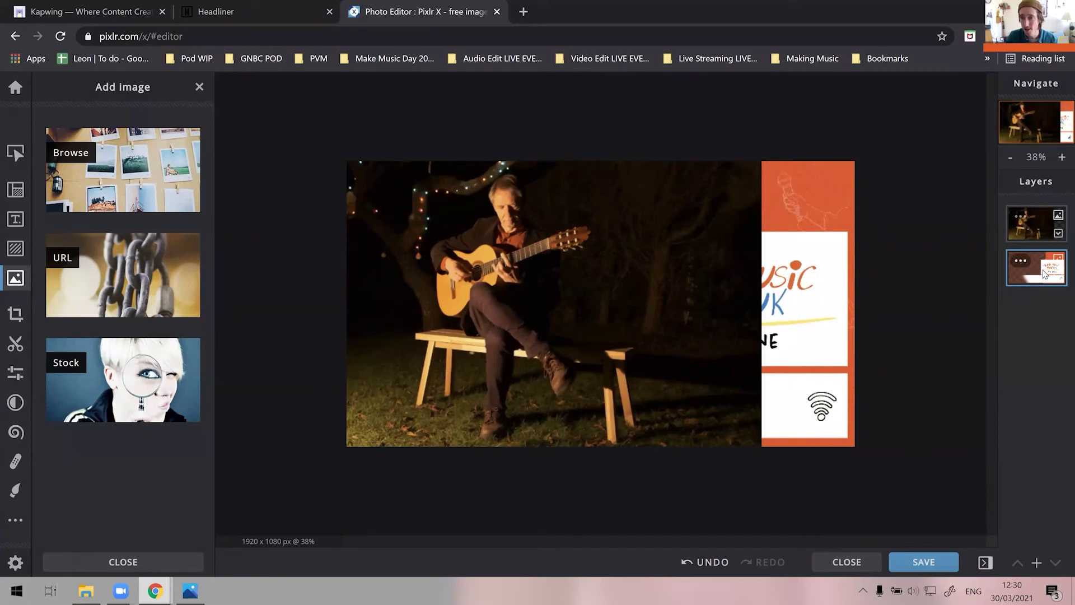
- Move the guitarist photo layer beneath the Make Music Day template layer
{"action": "left_click", "coordinate": [1027, 263]}
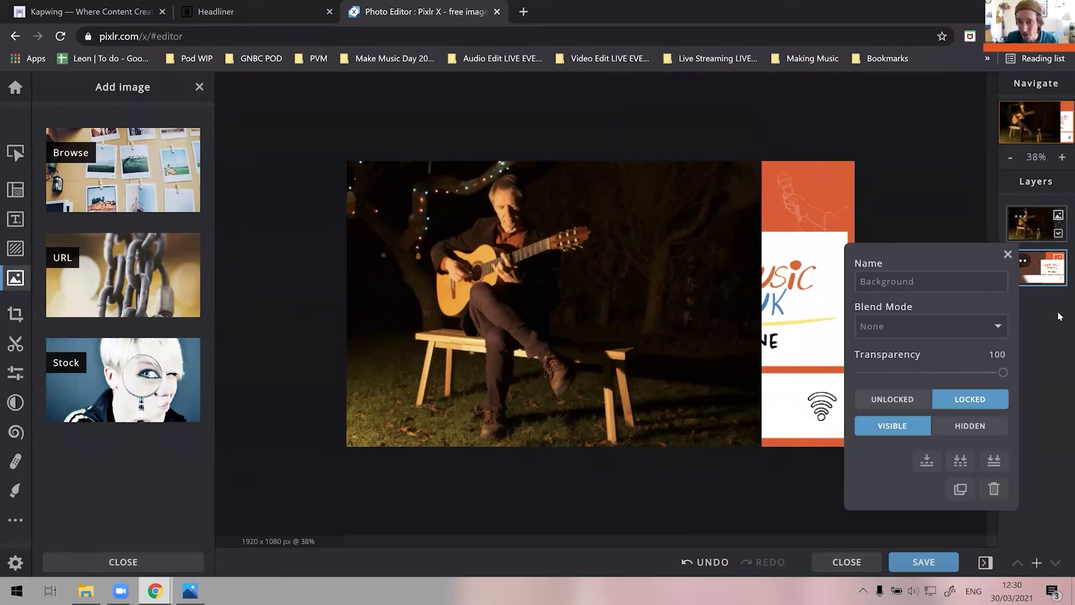
{"action": "left_click", "coordinate": [1042, 272]}
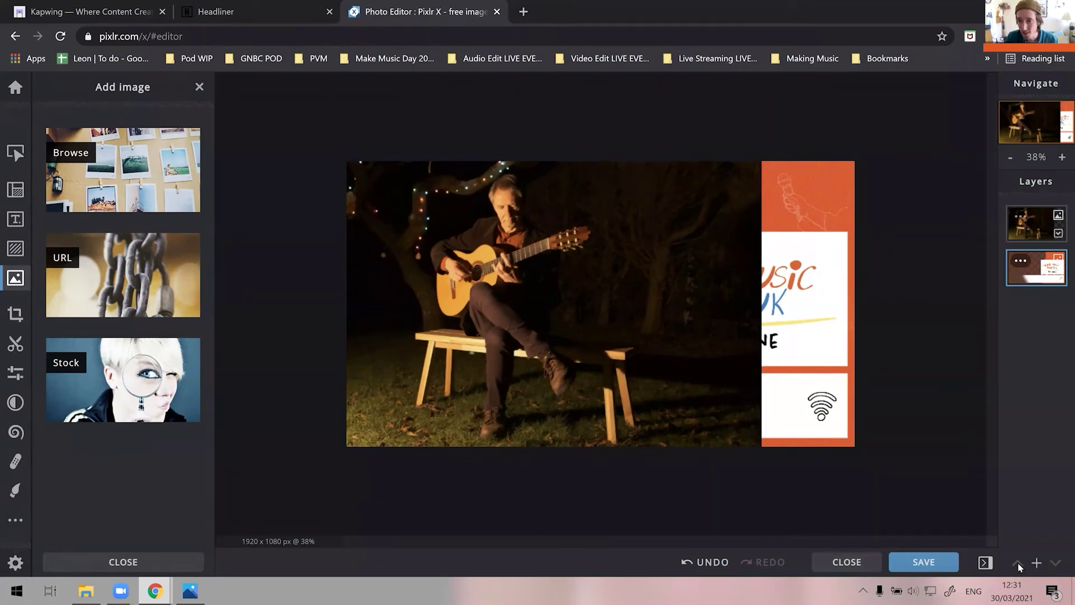
{"action": "left_click", "coordinate": [1041, 220]}
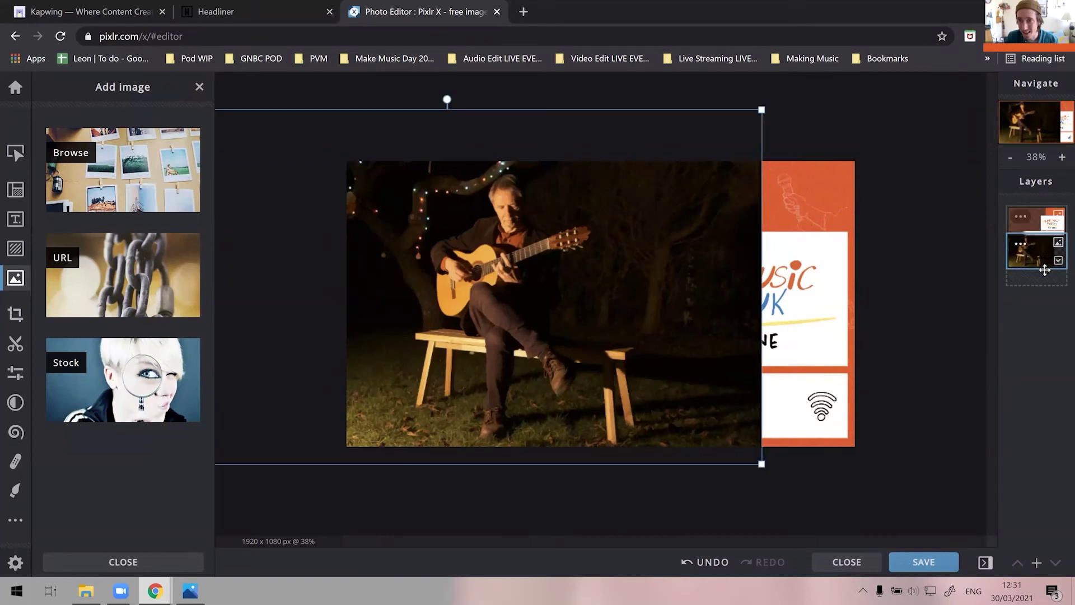
{"action": "left_click_drag", "start_coordinate": [1030, 222], "coordinate": [1045, 262]}
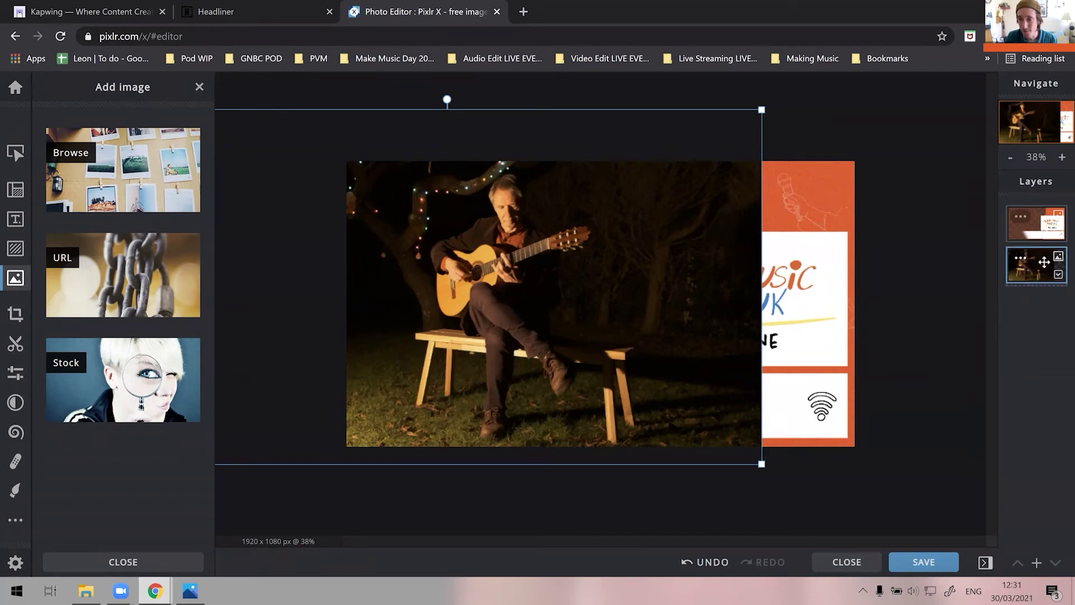
{"action": "left_click_drag", "start_coordinate": [1043, 262], "coordinate": [1043, 263]}
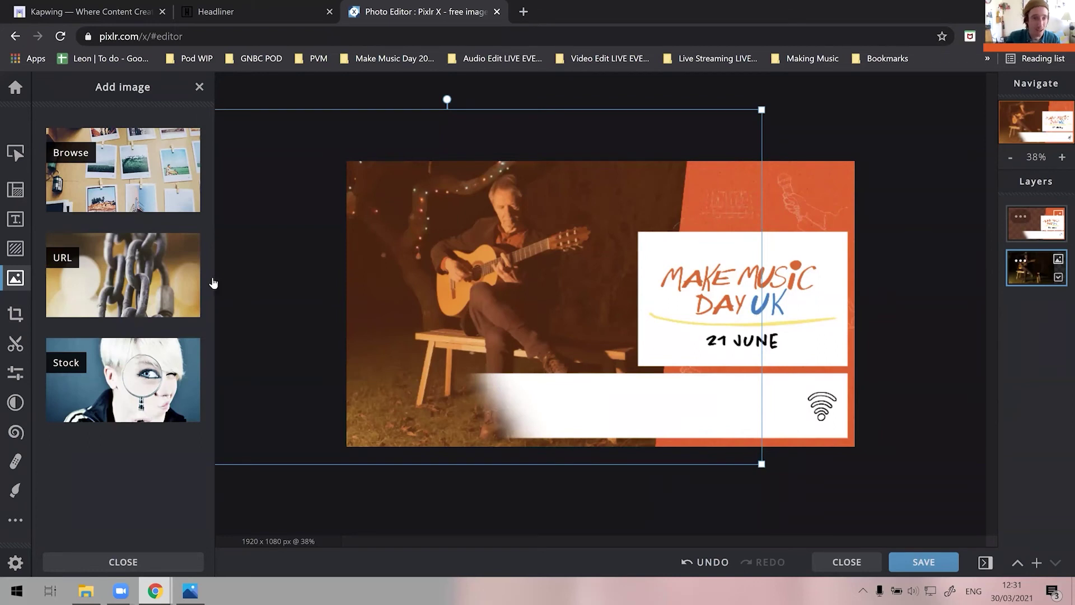
- Add a new default text layer and replace its placeholder with "Summer Performance"
{"action": "left_click", "coordinate": [17, 221]}
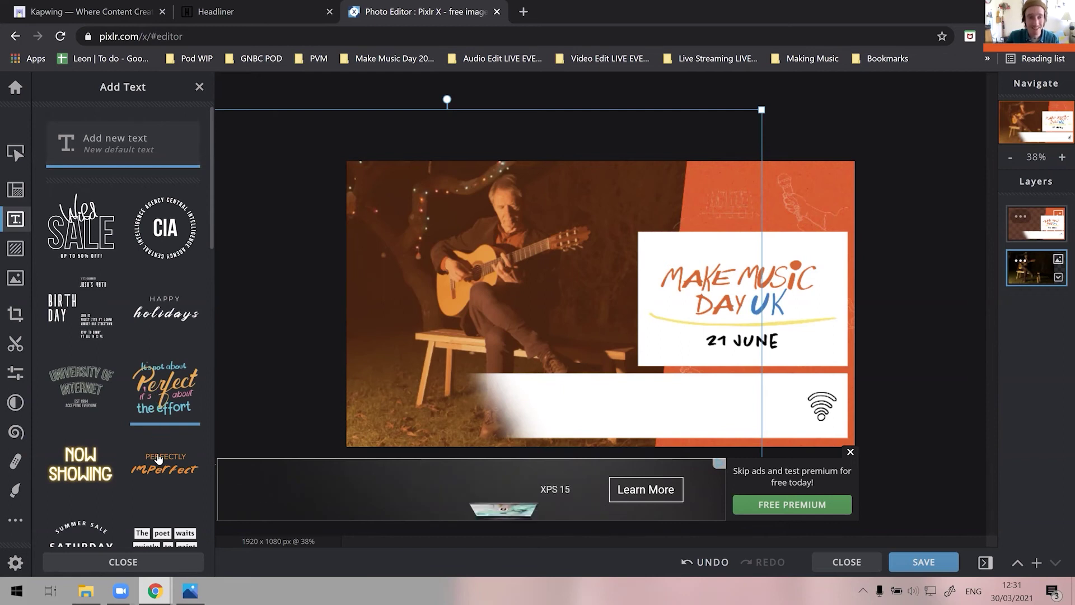
{"action": "left_click", "coordinate": [113, 147]}
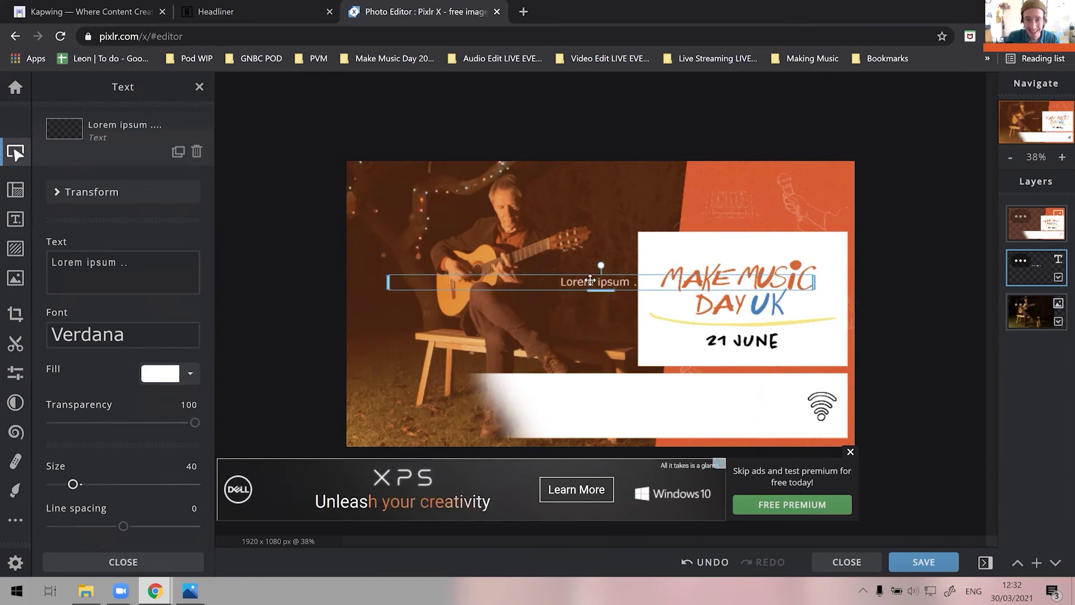
{"action": "triple_click", "coordinate": [90, 262]}
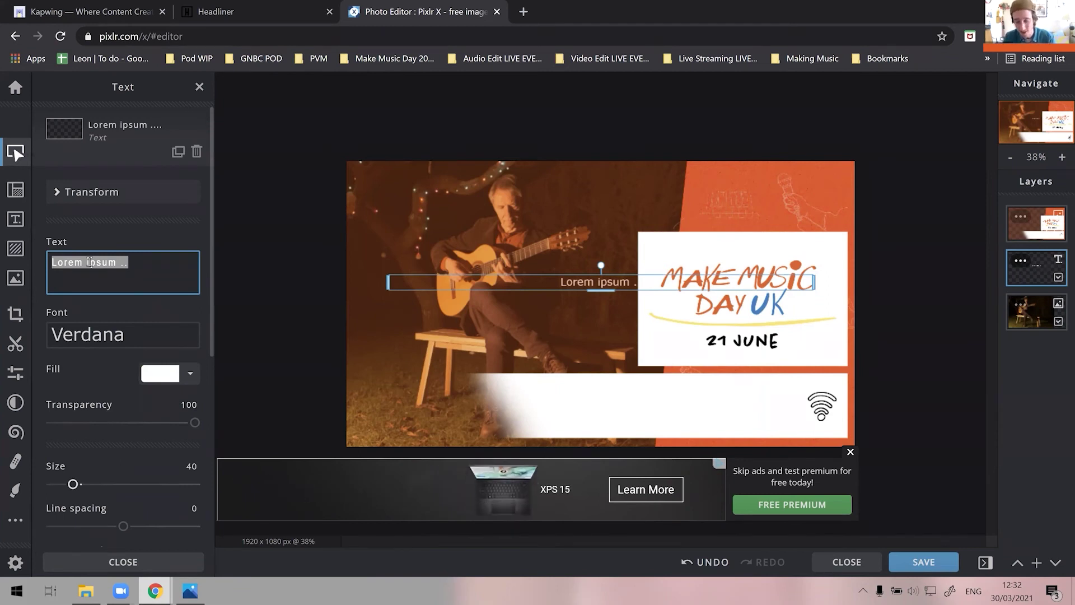
{"action": "type", "text": "Summer "}
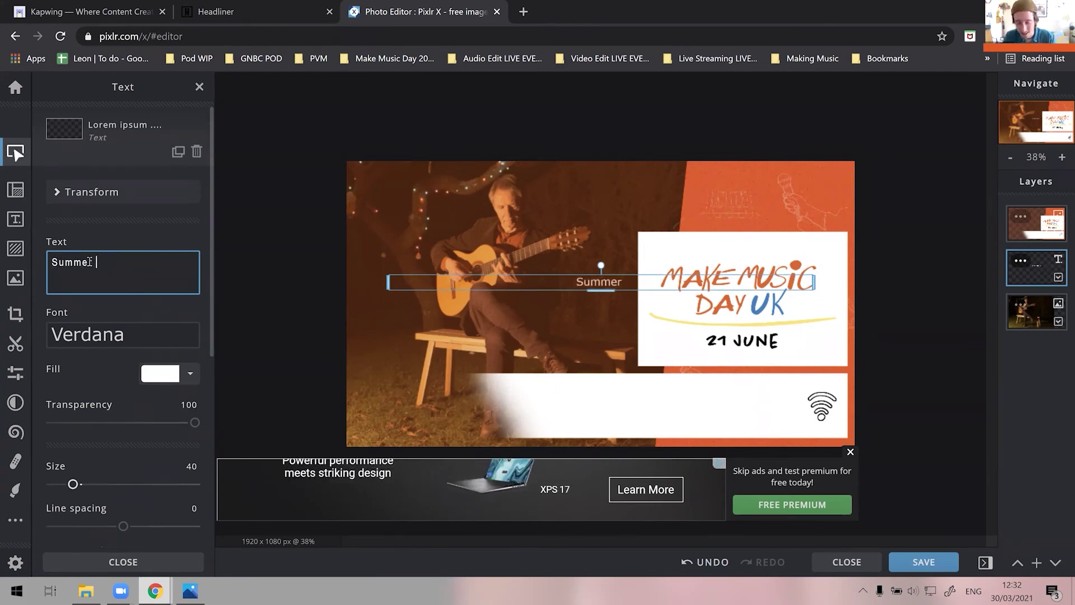
{"action": "type", "text": "Performance"}
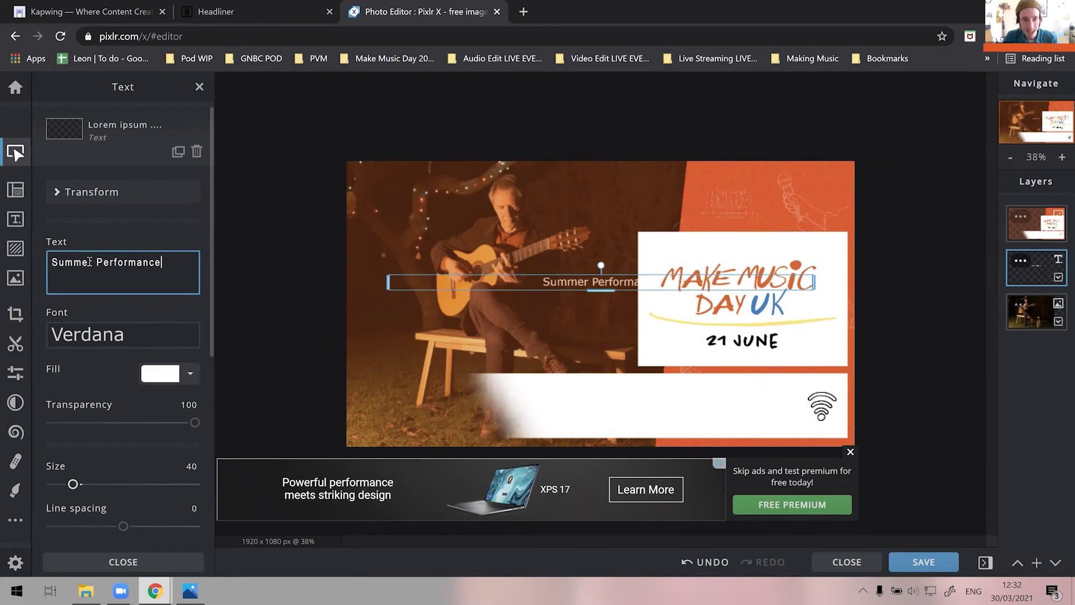
- Set the Summer Performance title's font to Trebuchet MS and its size to 84
{"action": "left_click", "coordinate": [137, 335]}
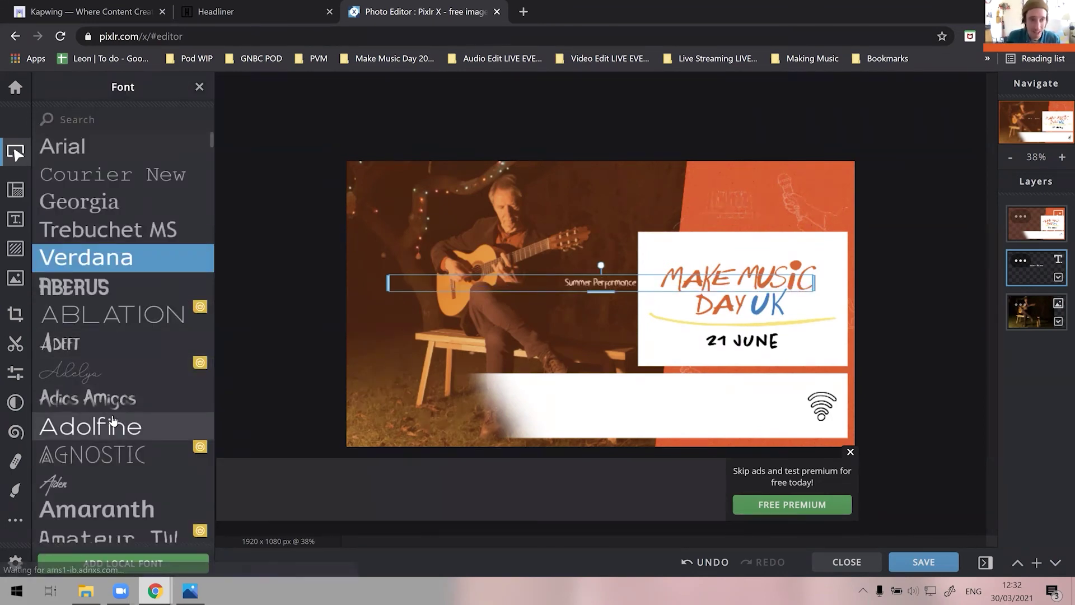
{"action": "left_click", "coordinate": [103, 229]}
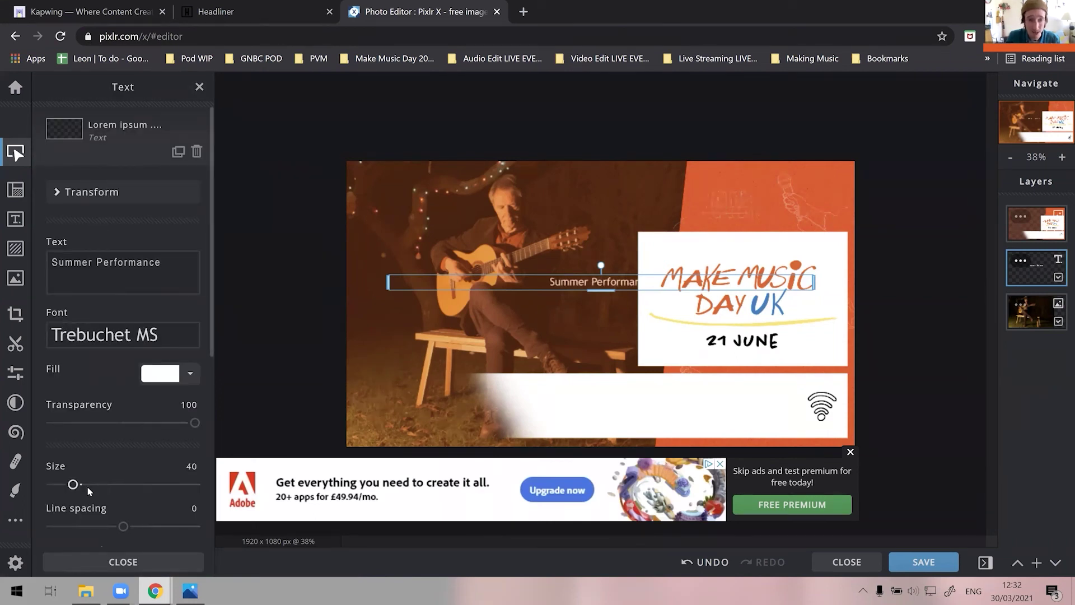
{"action": "left_click_drag", "start_coordinate": [75, 488], "coordinate": [100, 489]}
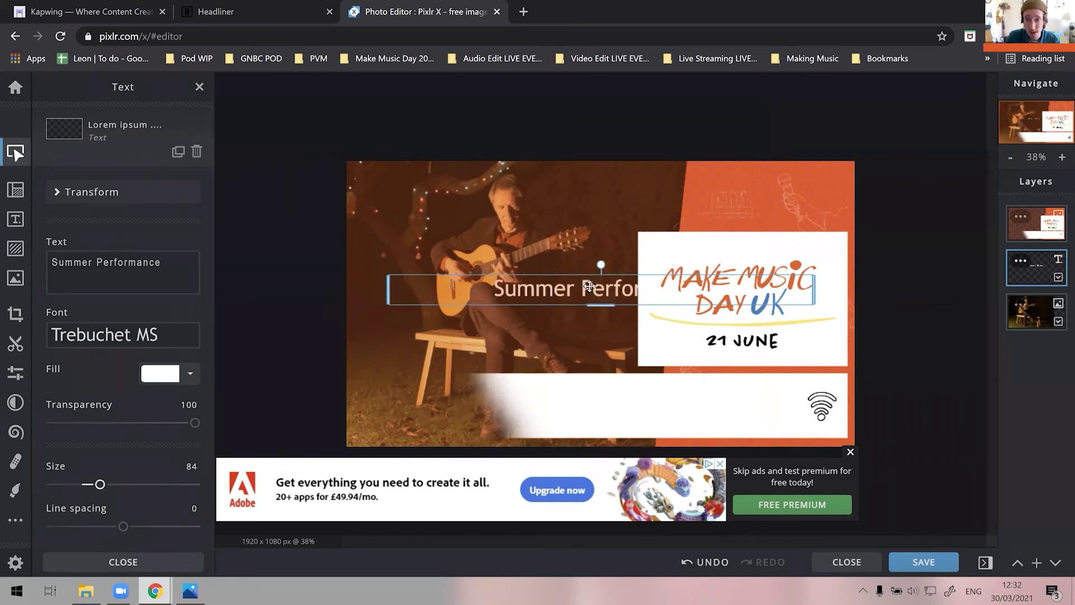
- Move the Summer Performance title down onto the white banner along the thumbnail's lower edge and change its fill to black
{"action": "left_click_drag", "start_coordinate": [589, 286], "coordinate": [624, 403]}
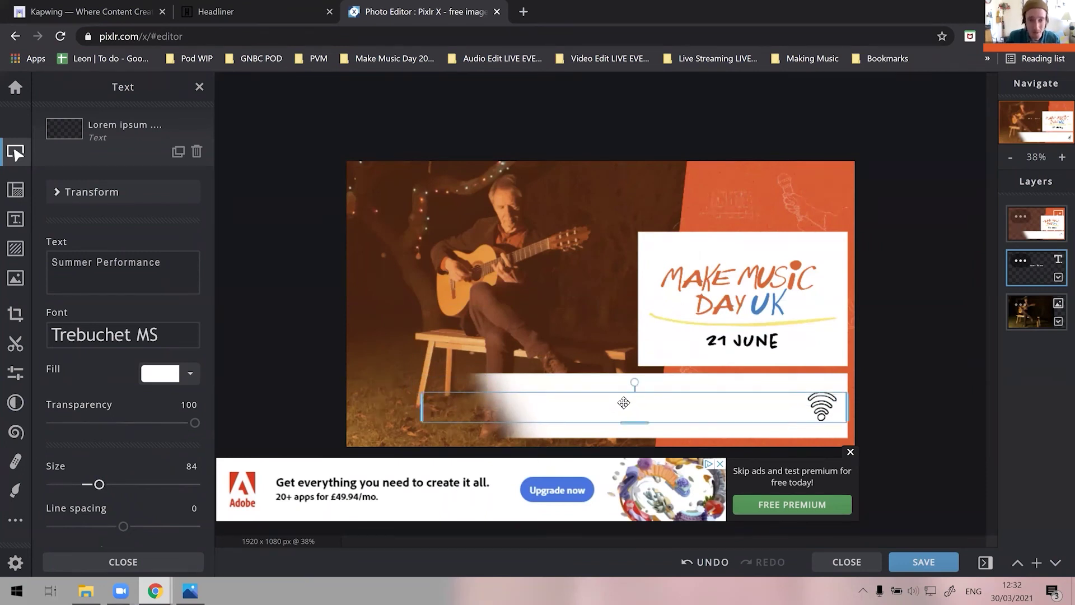
{"action": "left_click", "coordinate": [175, 373]}
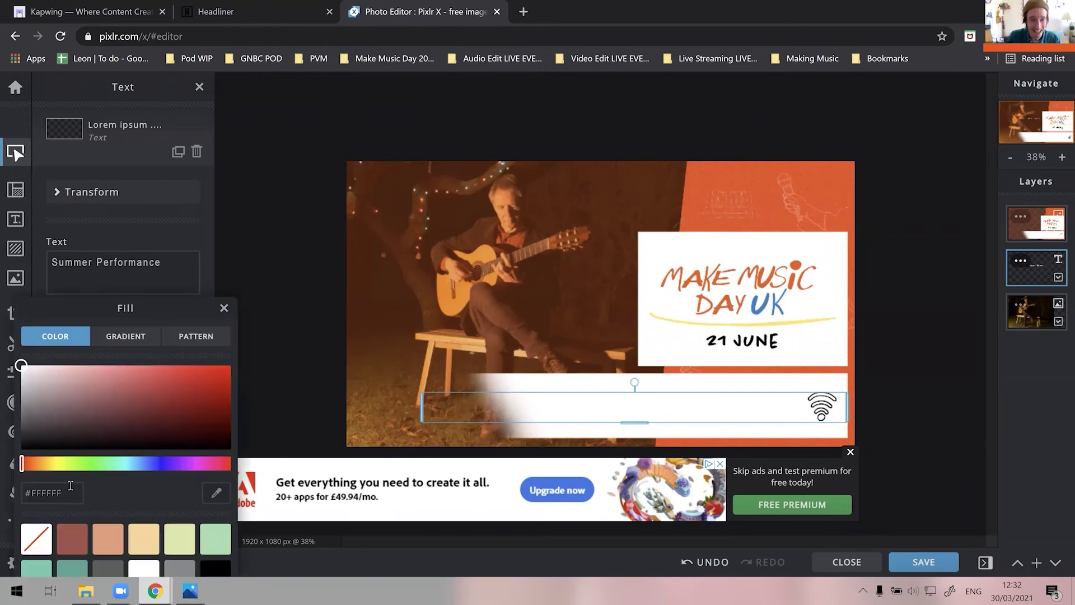
{"action": "left_click_drag", "start_coordinate": [62, 401], "coordinate": [3, 464]}
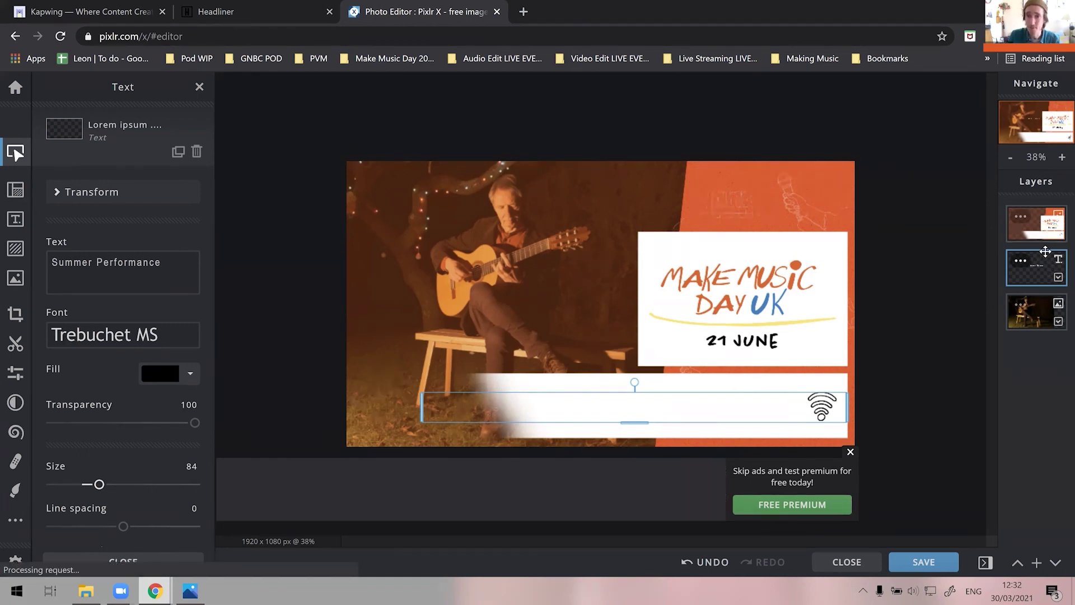
- Bring the title text layer above the template layer and shift the title slightly right within the white banner, then deselect it
{"action": "left_click", "coordinate": [1039, 228]}
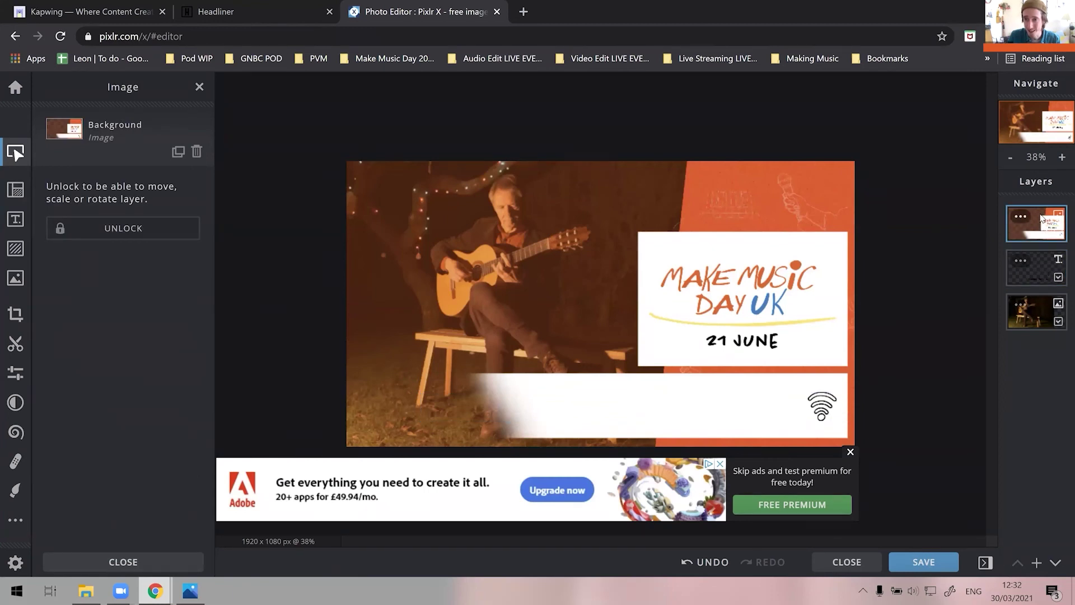
{"action": "left_click_drag", "start_coordinate": [1049, 284], "coordinate": [1037, 220]}
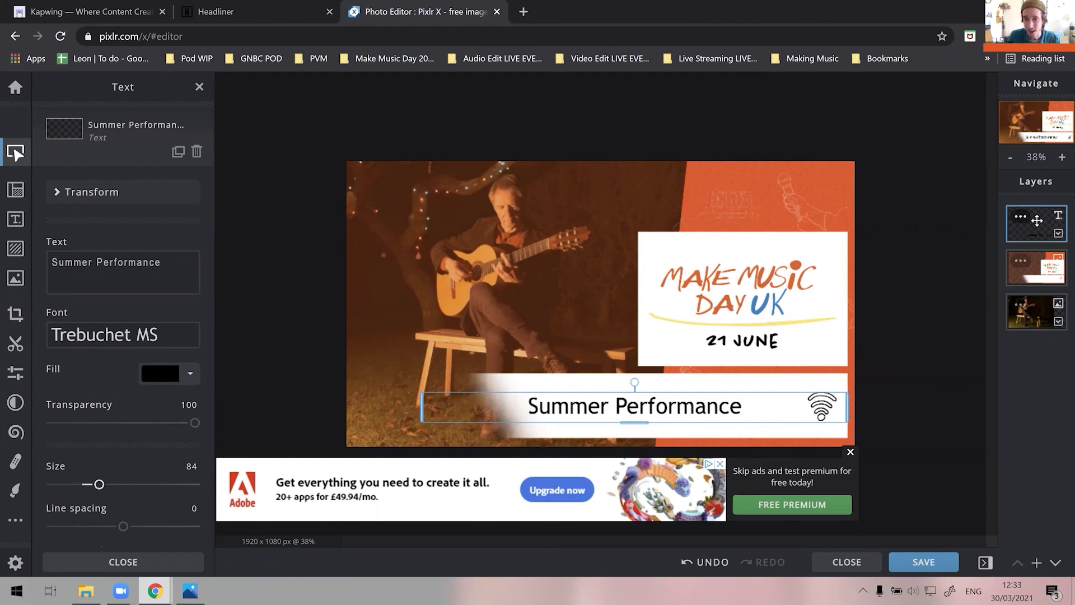
{"action": "mouse_move", "coordinate": [664, 407]}
{"action": "left_mouse_down"}
{"action": "mouse_move", "coordinate": [641, 404]}
{"action": "mouse_move", "coordinate": [685, 408]}
{"action": "left_mouse_up"}
{"action": "left_click", "coordinate": [927, 400]}
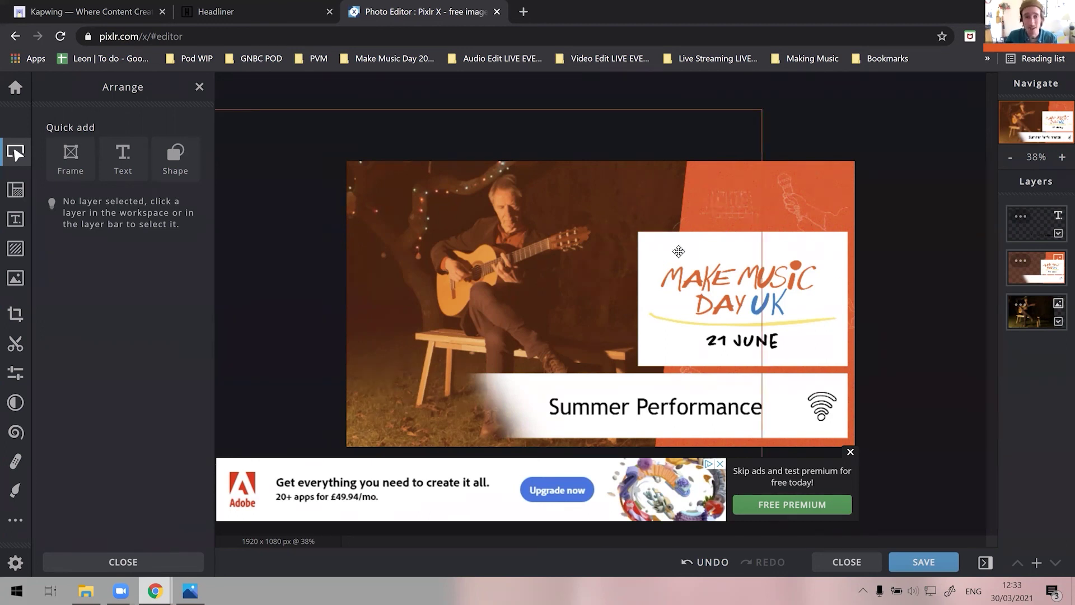
- Open the save image options for the finished thumbnail
{"action": "left_click", "coordinate": [924, 562]}
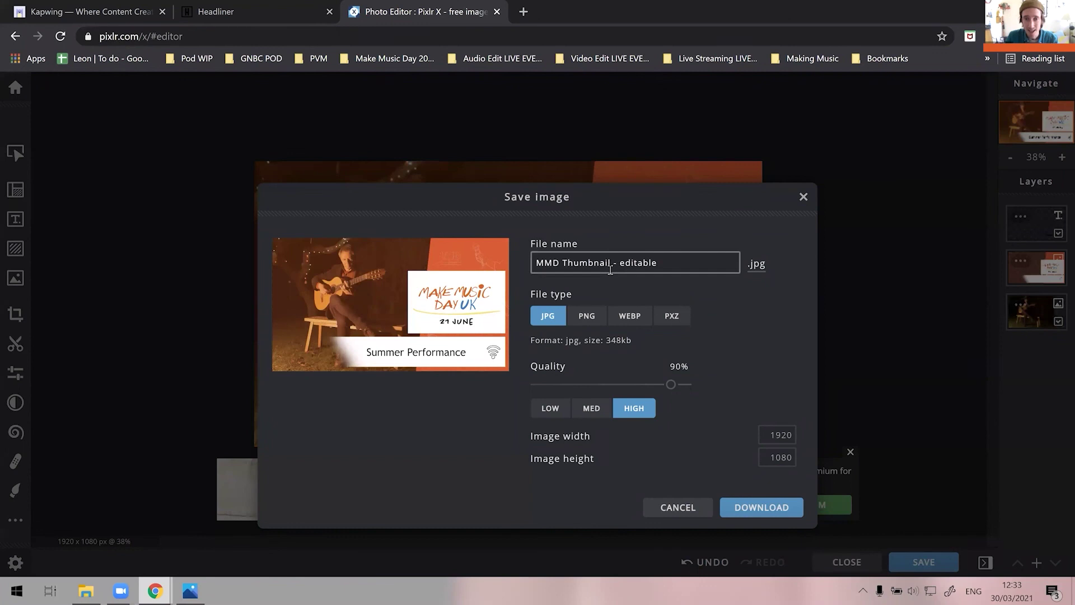